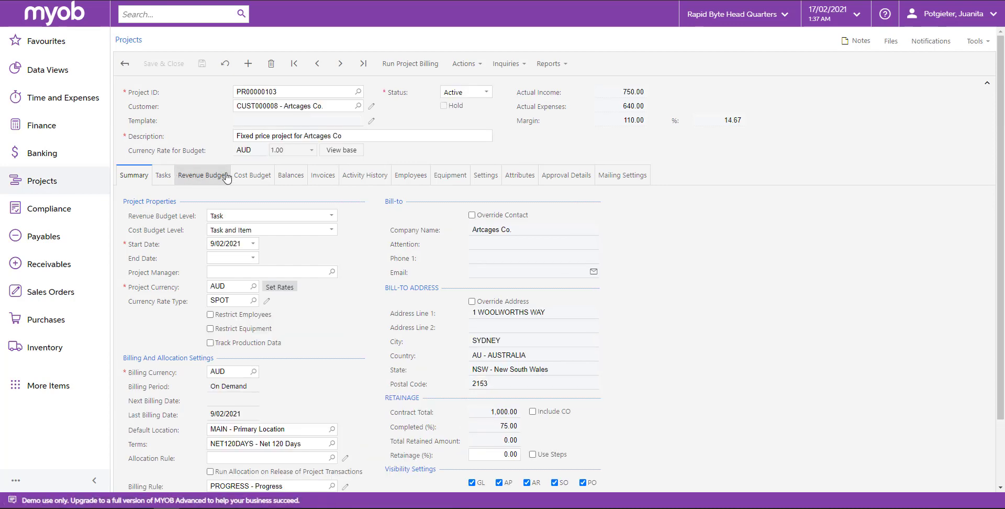
Step: Run project billing for project PR00000103 and open its pro forma invoice 000046 in an enlarged window
click(397, 67)
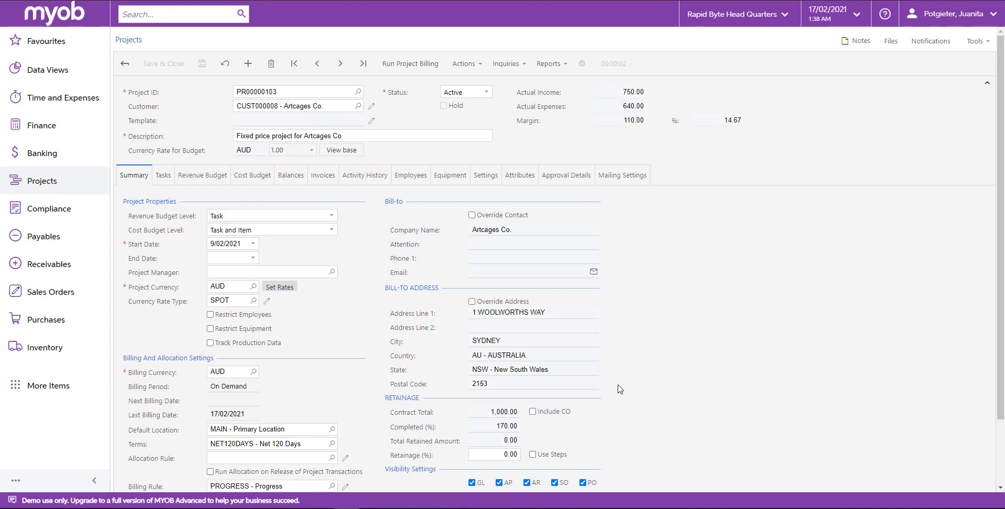
click(325, 178)
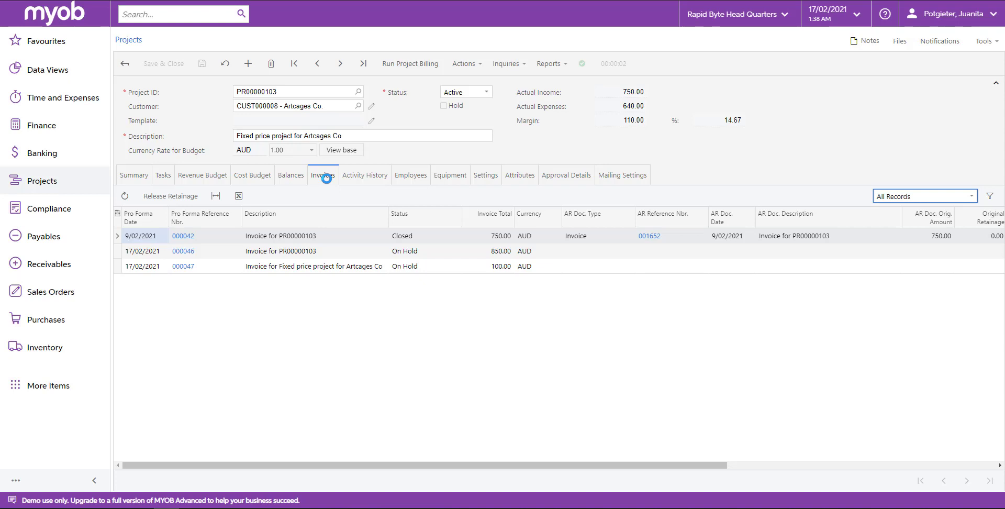
click(183, 251)
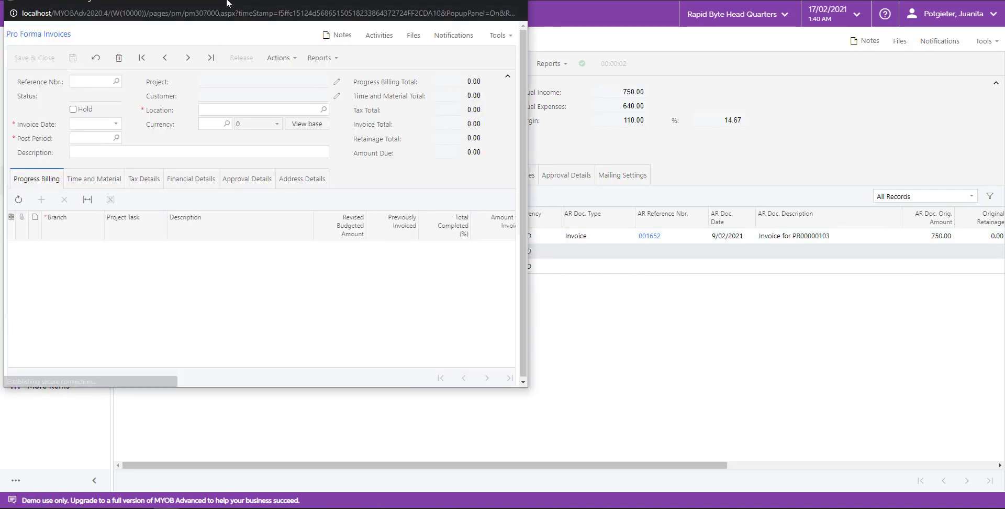
drag(227, 3, 263, 31)
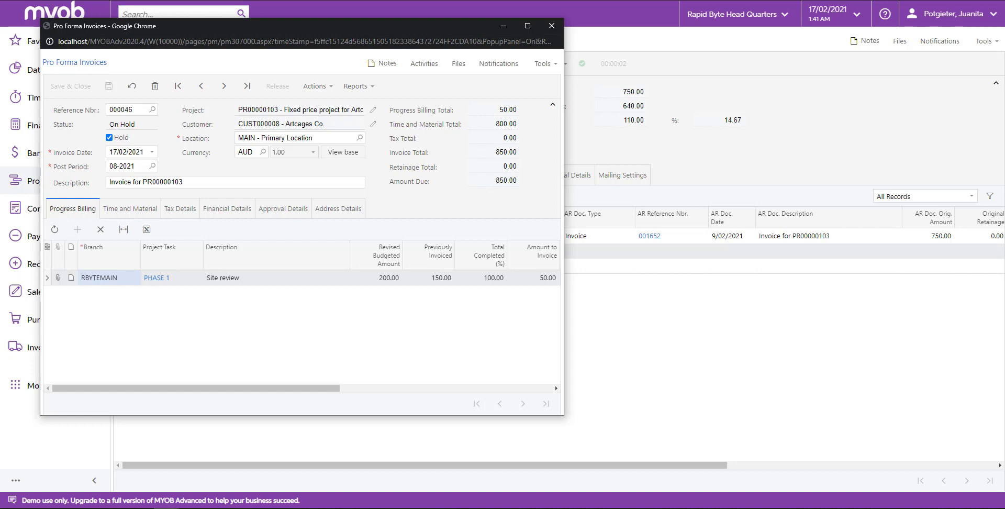
drag(564, 231, 939, 246)
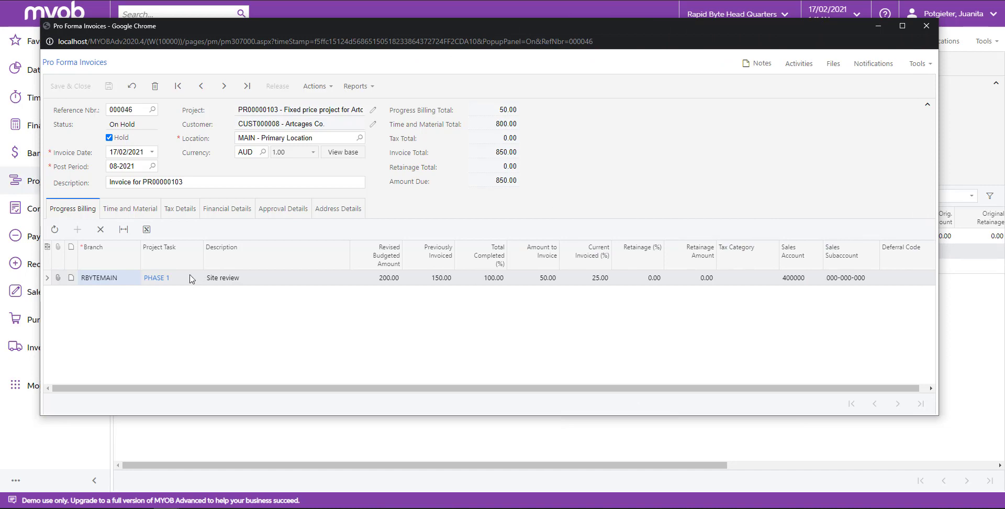
Step: In pro forma invoice 000046, set the amount to invoice on the PHASE 1 Site review line to 30, saving and closing it
click(144, 212)
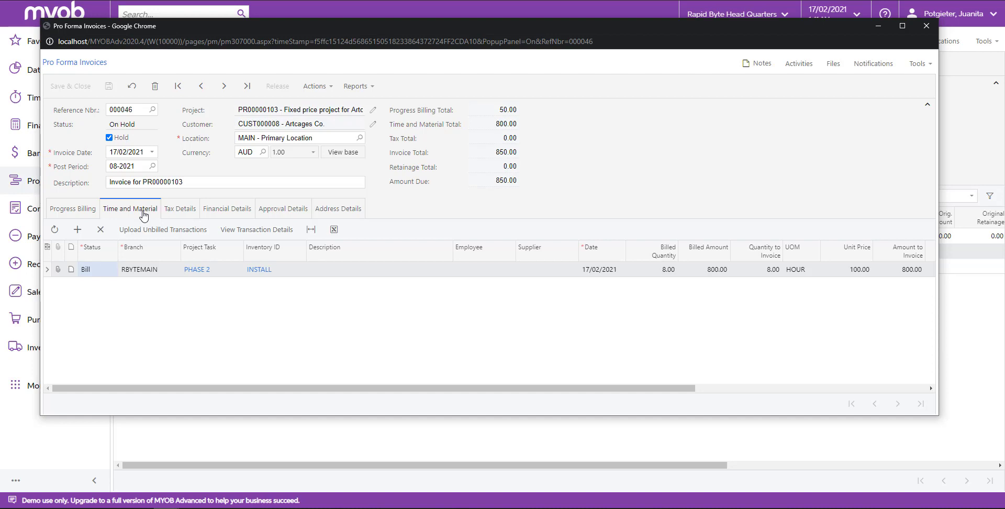
click(82, 212)
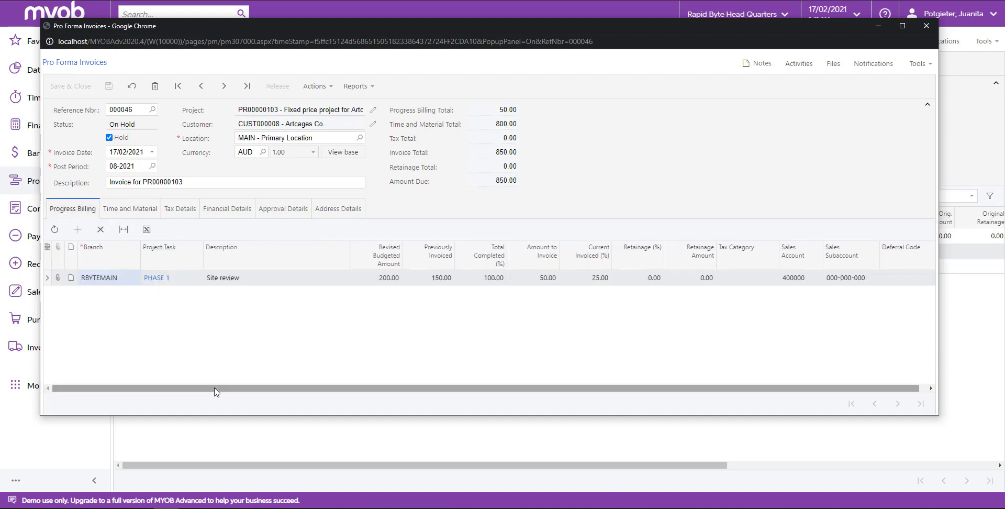
drag(216, 388, 233, 394)
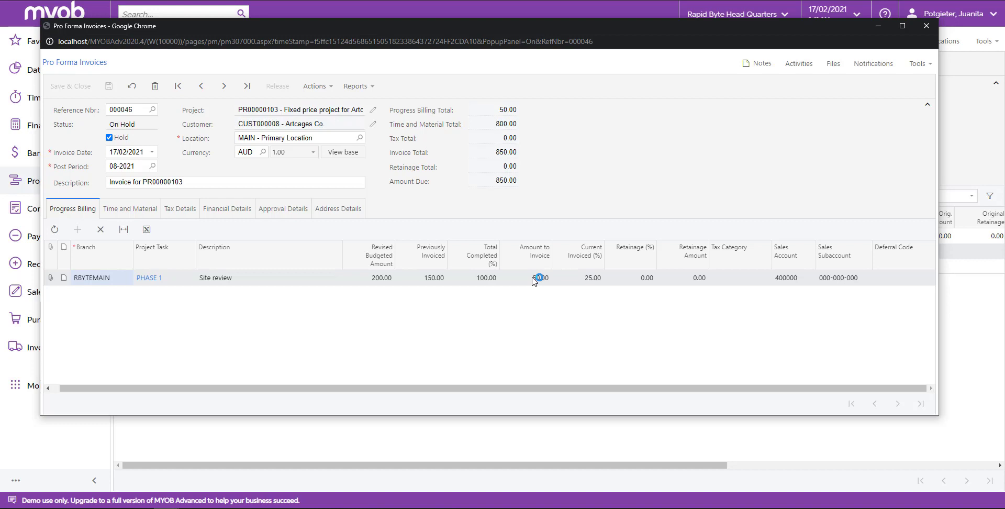
click(130, 209)
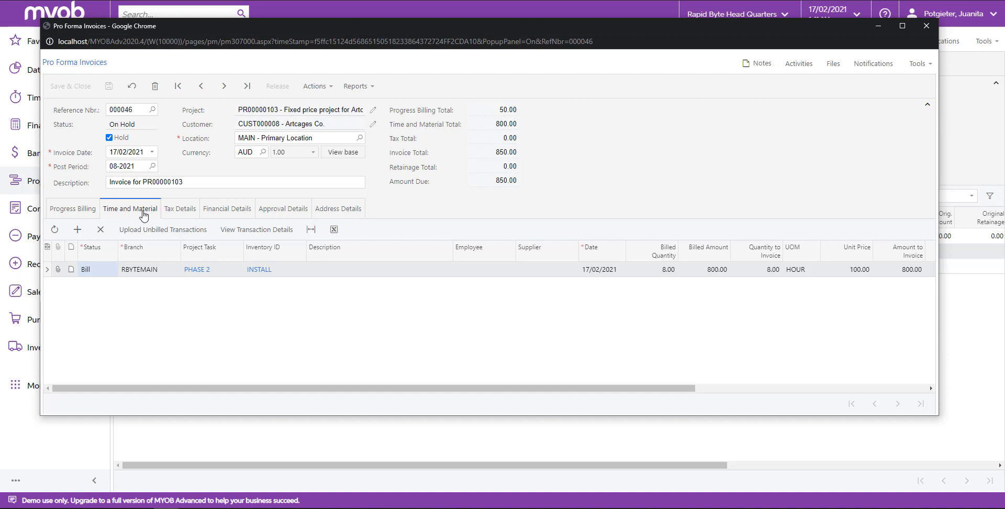
click(73, 208)
click(537, 277)
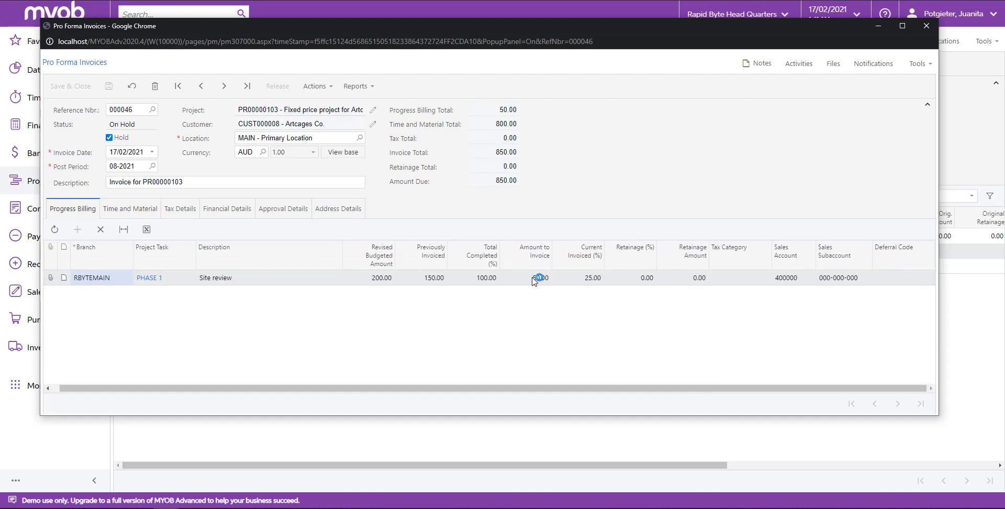
click(537, 277)
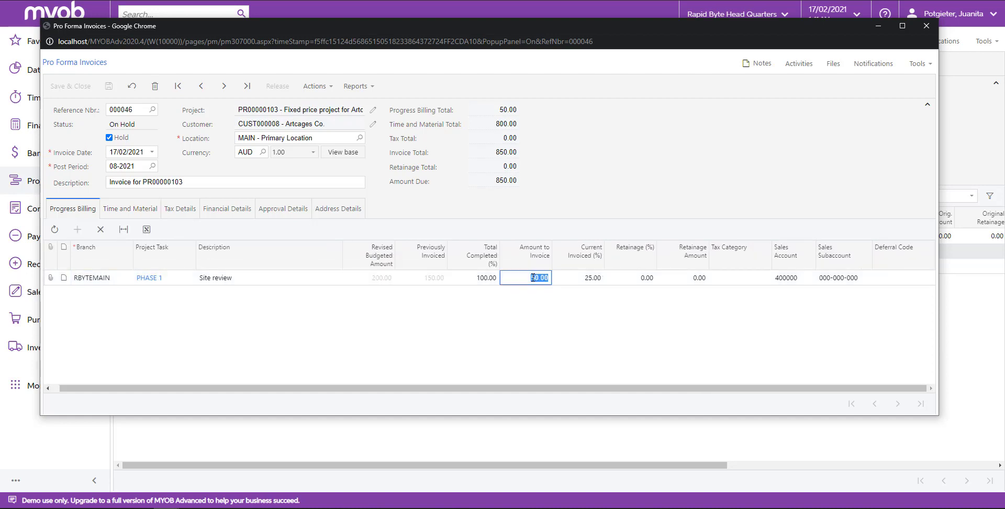
text(30)
key(Tab)
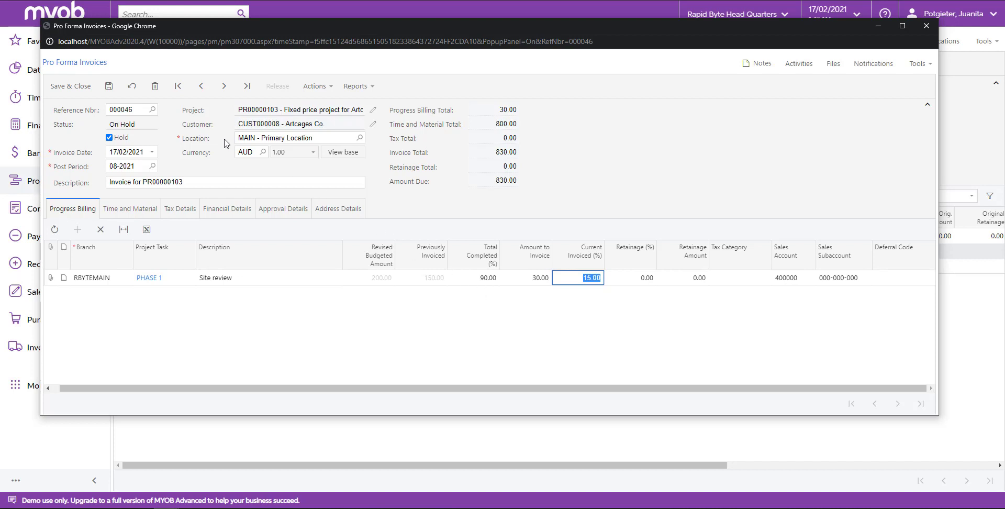
click(74, 87)
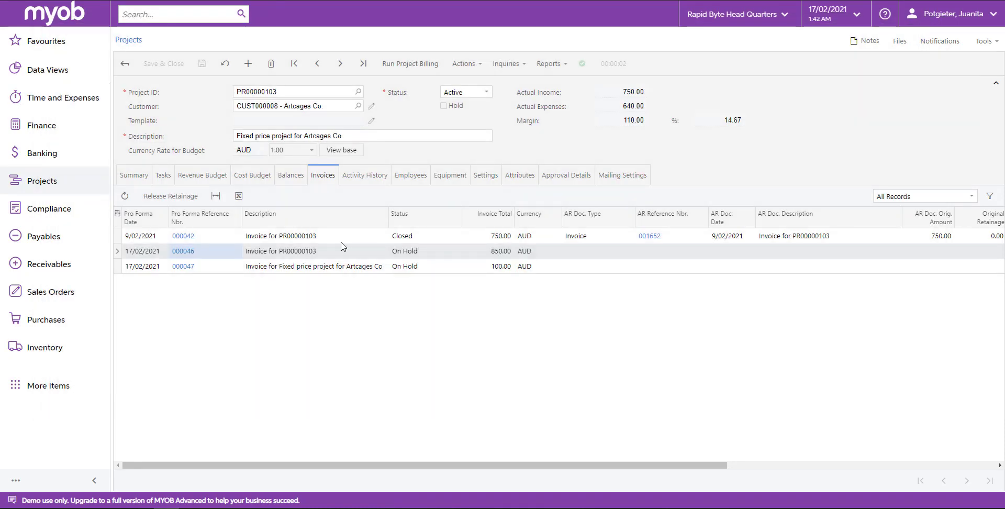
Step: In pro forma invoice 000047, set Current Invoiced (%) on the PHASE 3 Training line to 10, saving and closing it
click(183, 267)
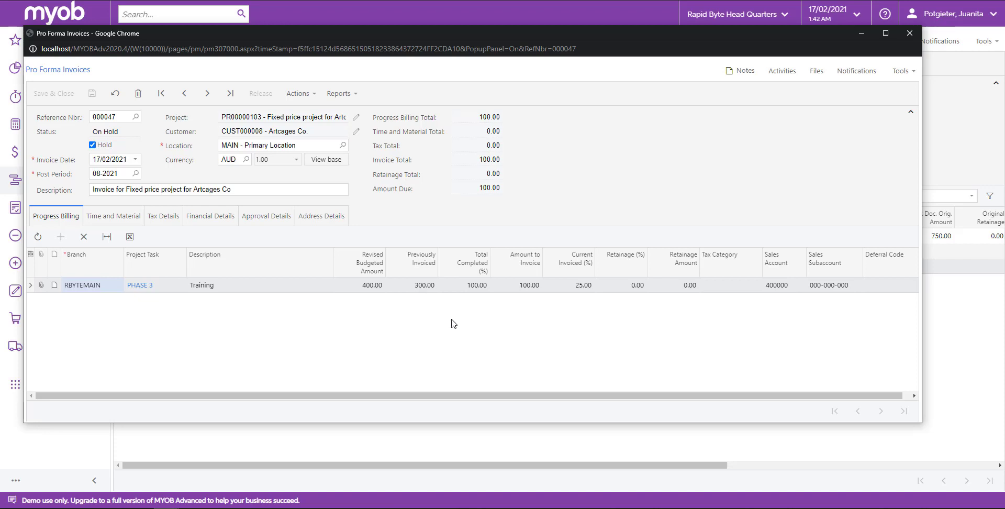
click(590, 289)
text(10)
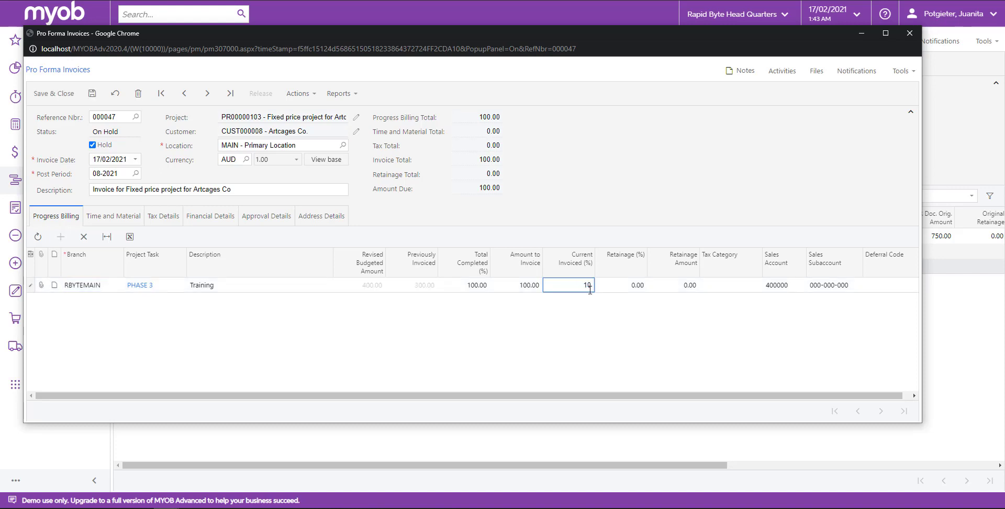
key(Tab)
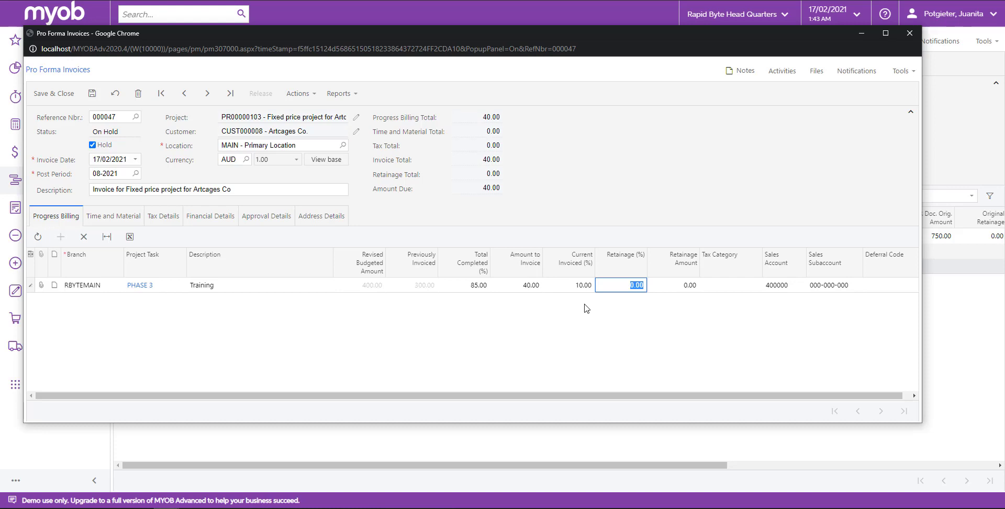
click(586, 307)
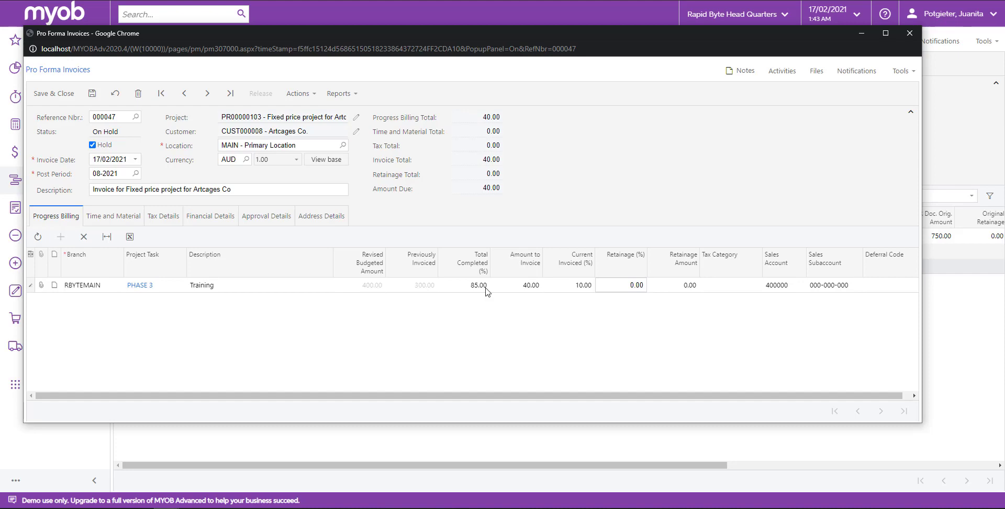
click(60, 94)
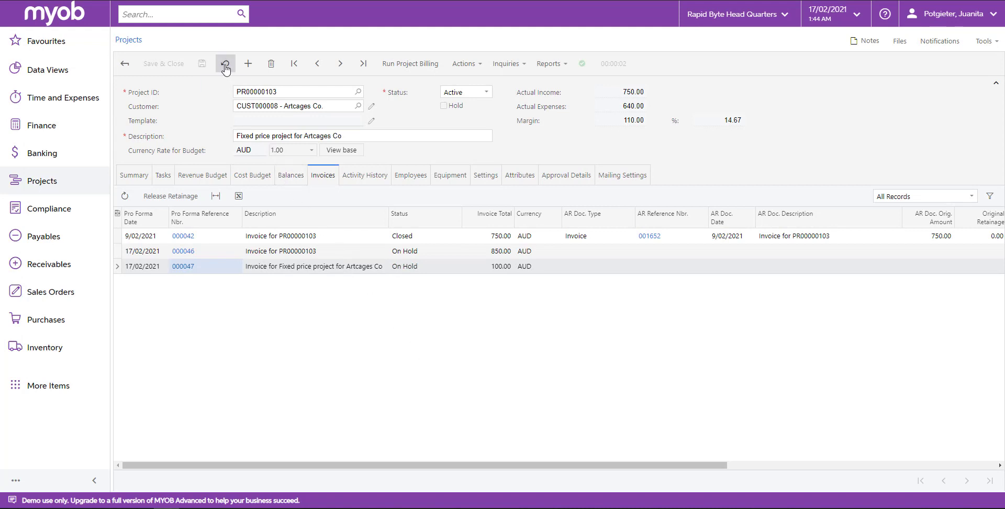
Step: Refresh the project's invoice list and check the draft invoice amounts in the revenue budget
click(225, 64)
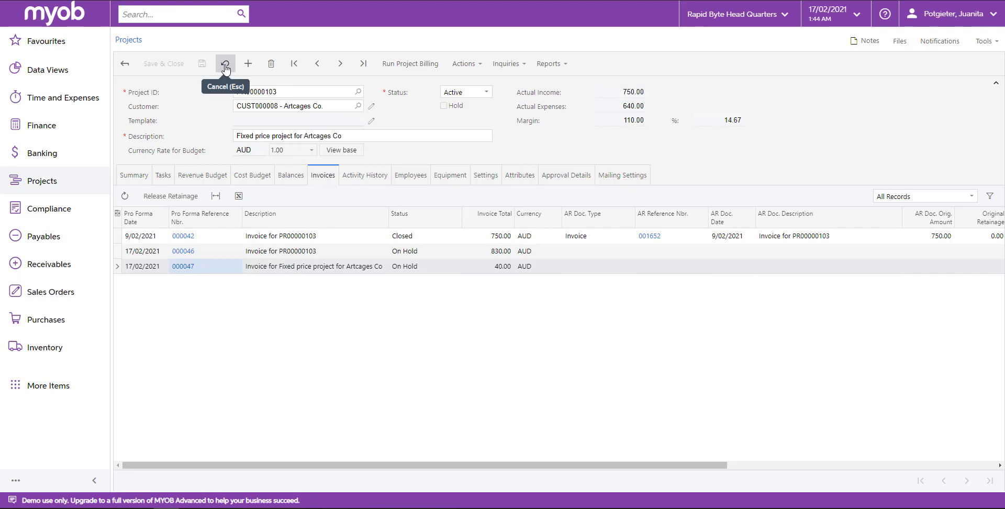
click(207, 177)
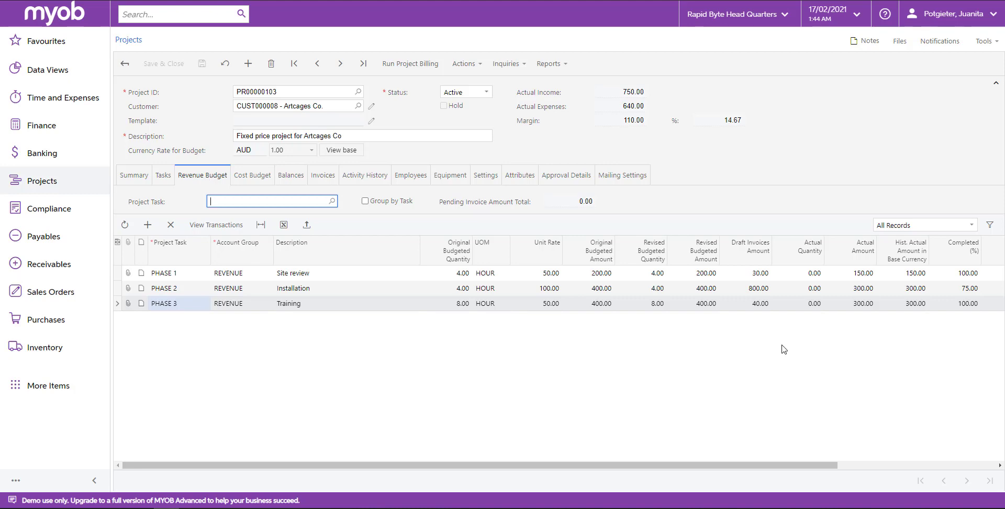
click(323, 176)
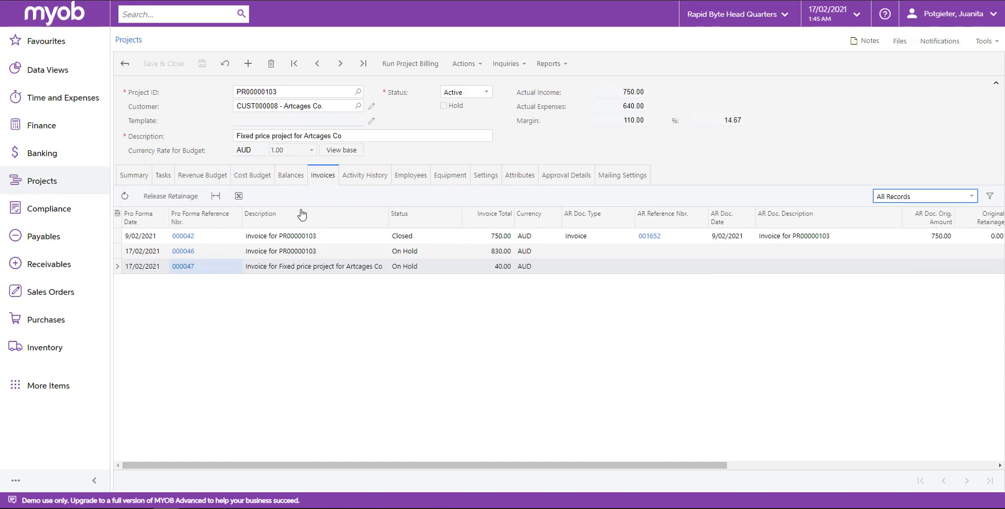
Step: Take pro forma invoice 000047 off hold, release it, and close its window
click(183, 266)
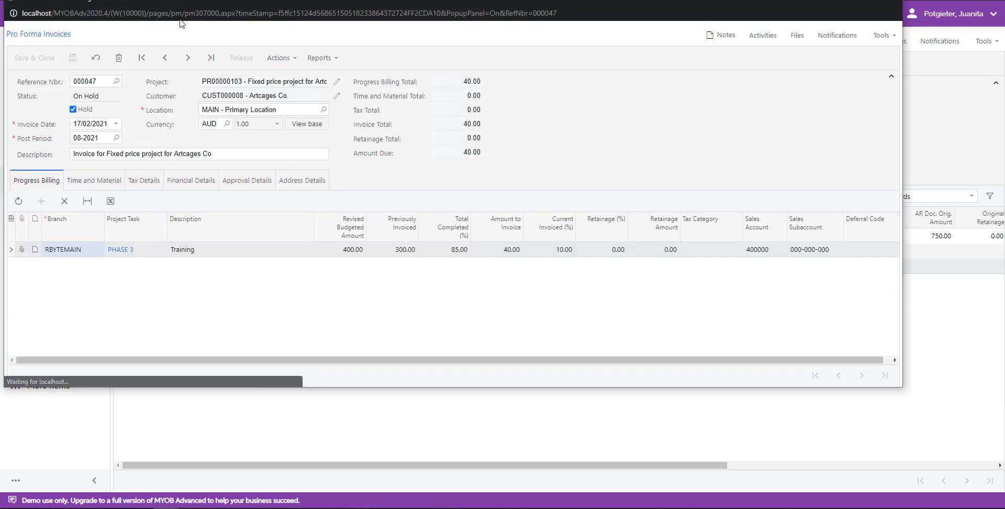
drag(187, 2, 199, 26)
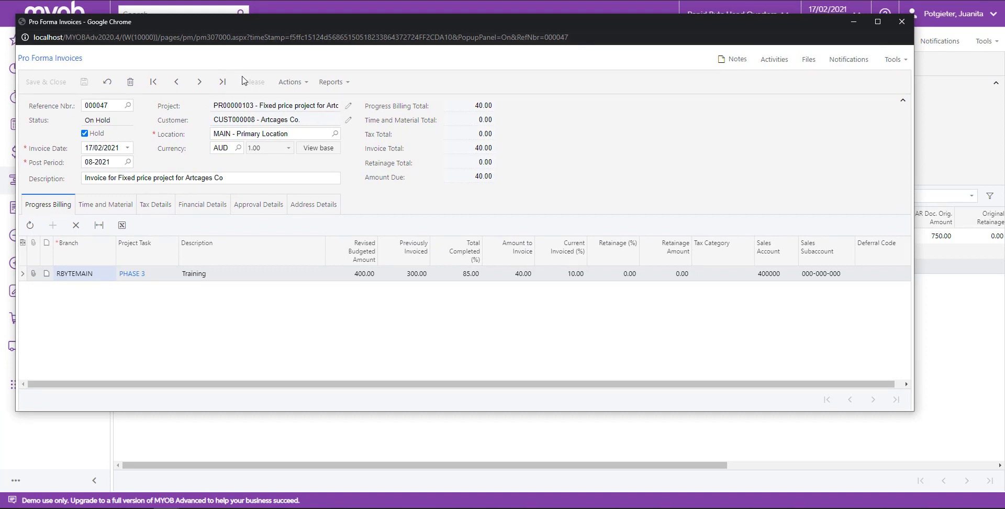
click(84, 132)
click(256, 83)
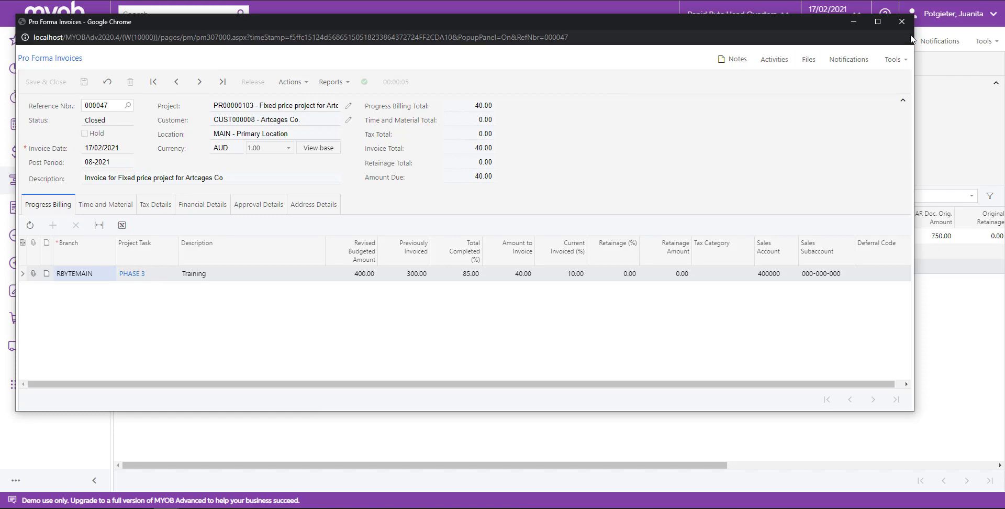
click(901, 21)
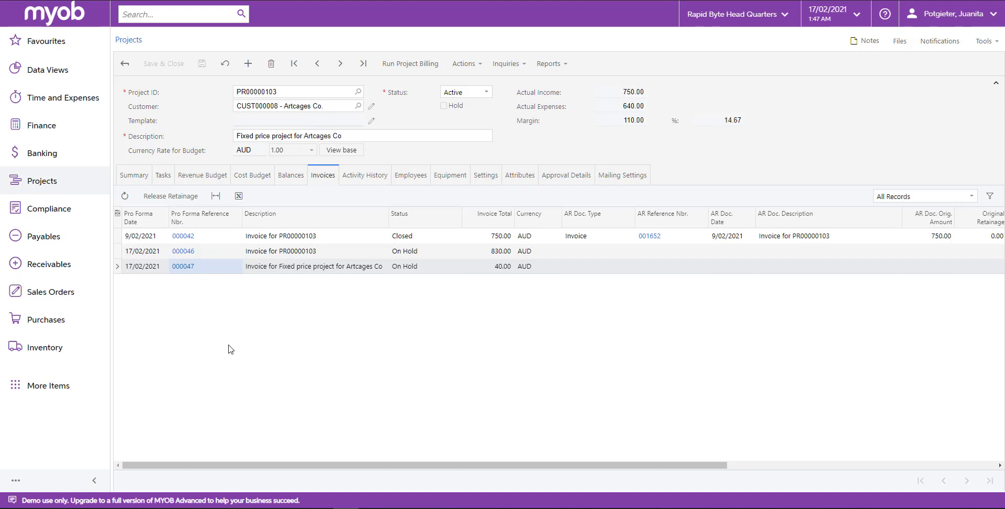
Step: Take pro forma invoice 000046 off hold, release it, and close its window
click(192, 251)
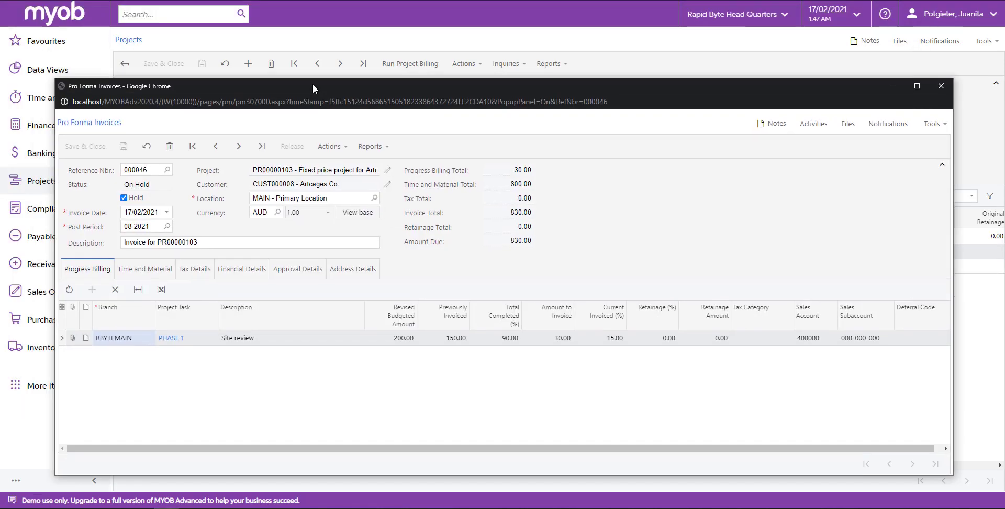
click(123, 197)
click(291, 146)
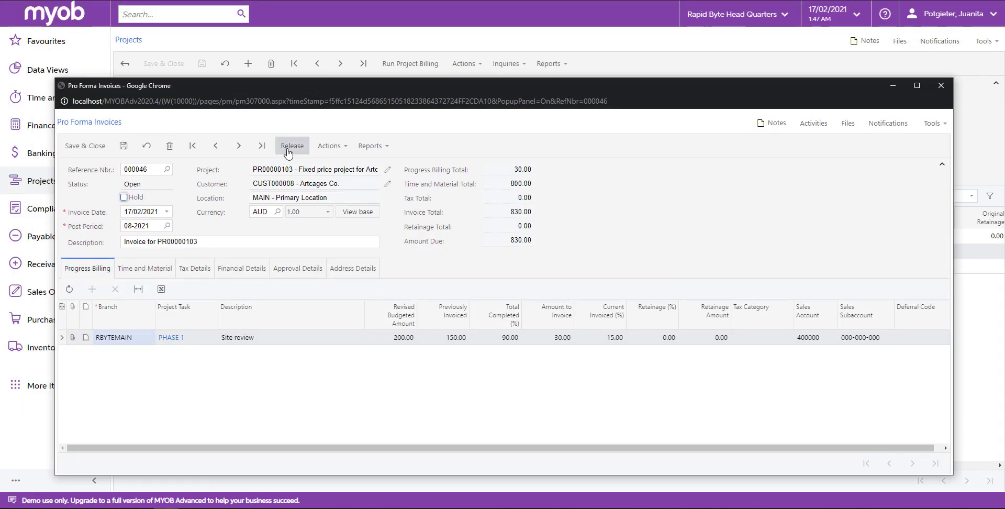
click(940, 87)
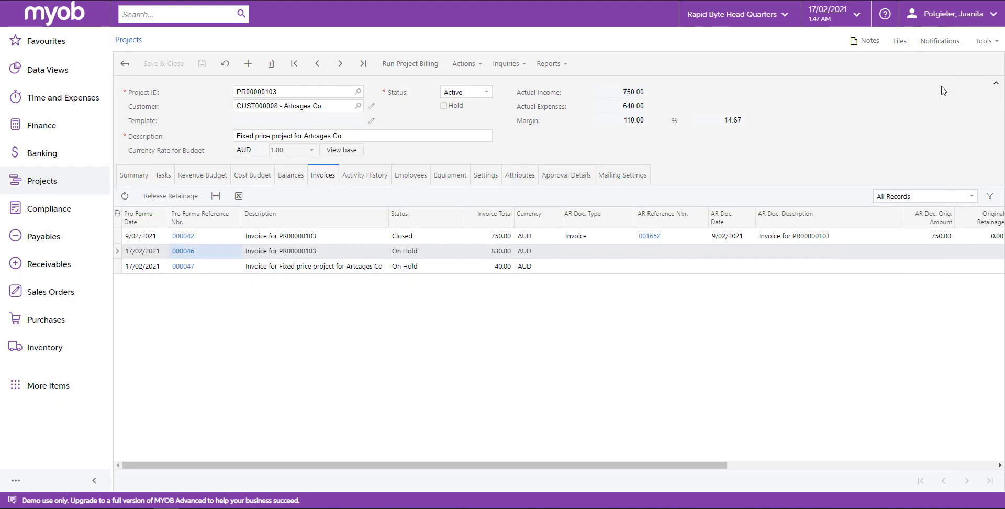